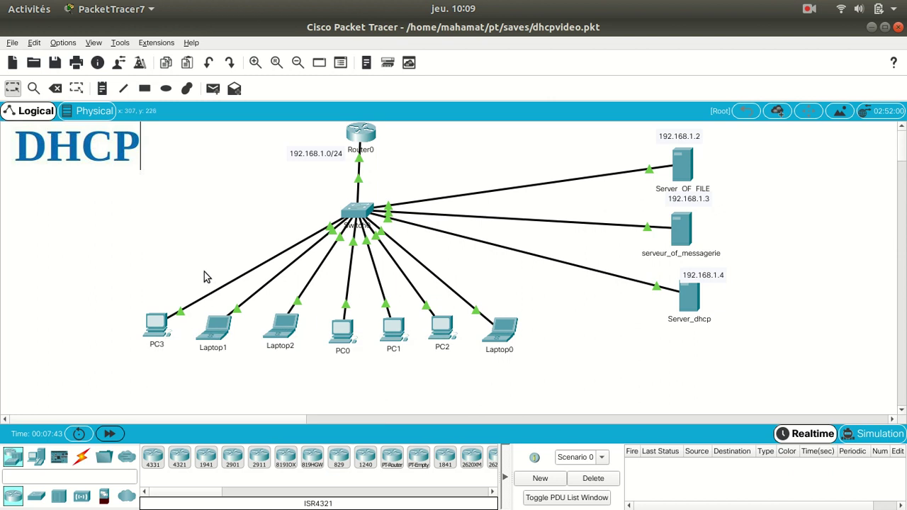
double_click(708, 276)
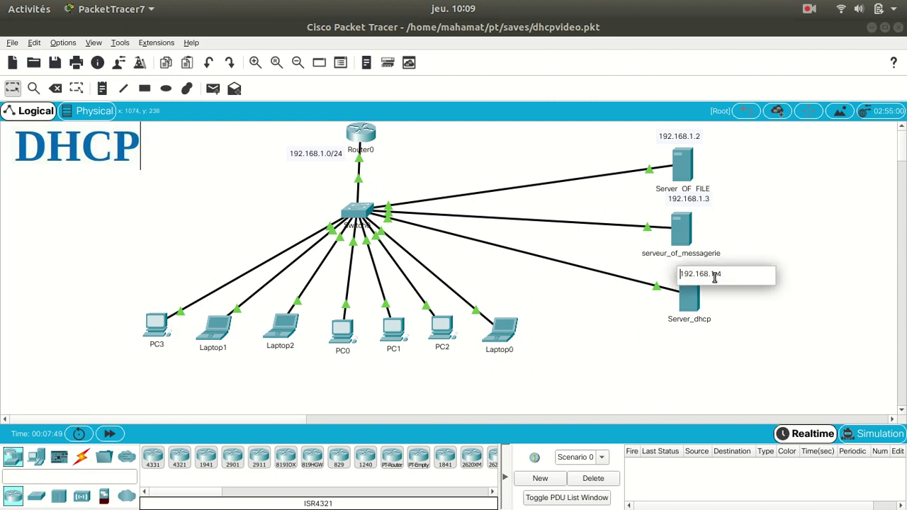
left_click_drag(729, 275, 661, 282)
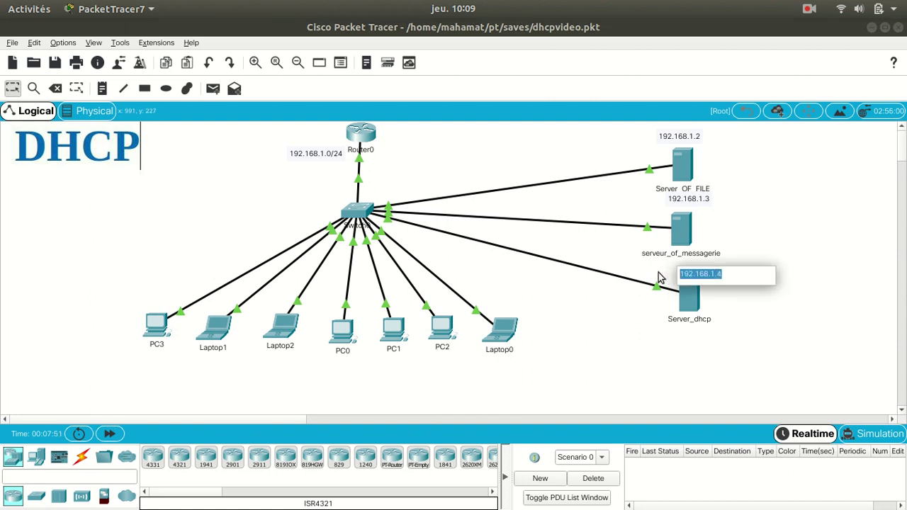
key("Return")
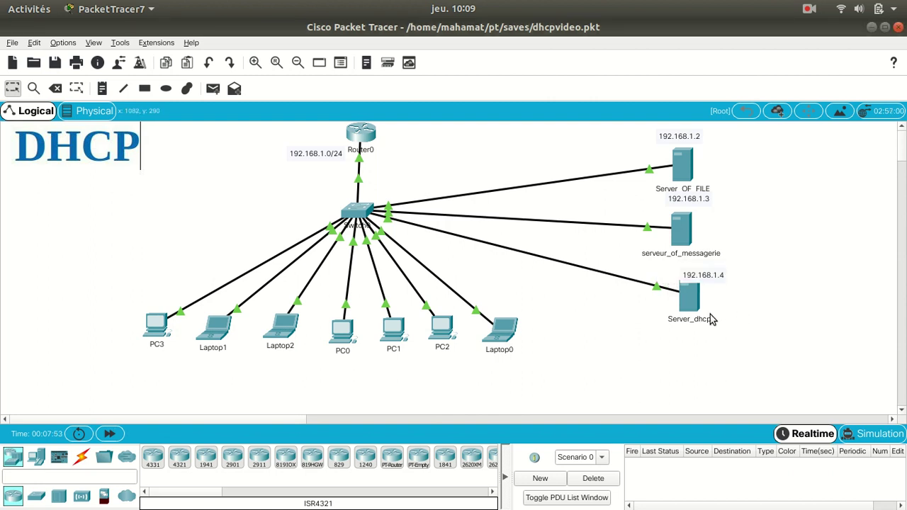
Give Server_dhcp the static IPv4 address 192.168.1.4 with subnet mask 255.255.255.0
left_click(691, 298)
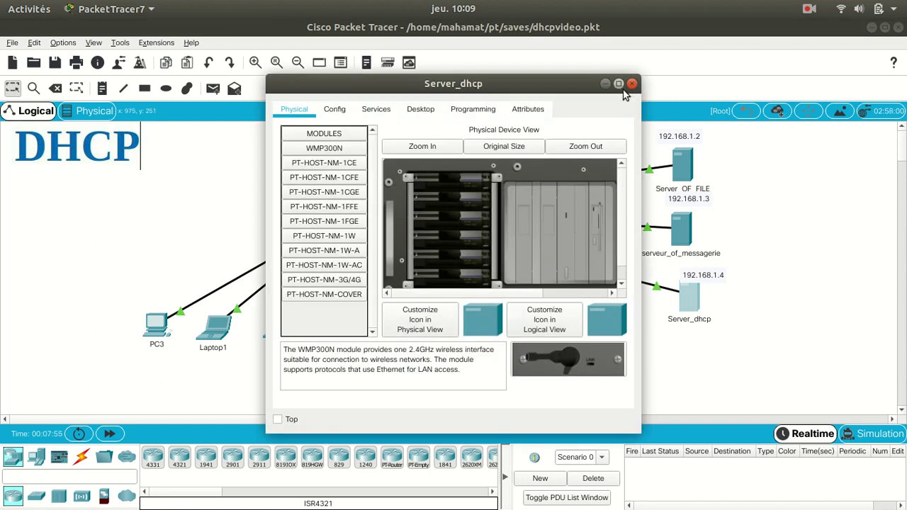
left_click(619, 84)
left_click(69, 52)
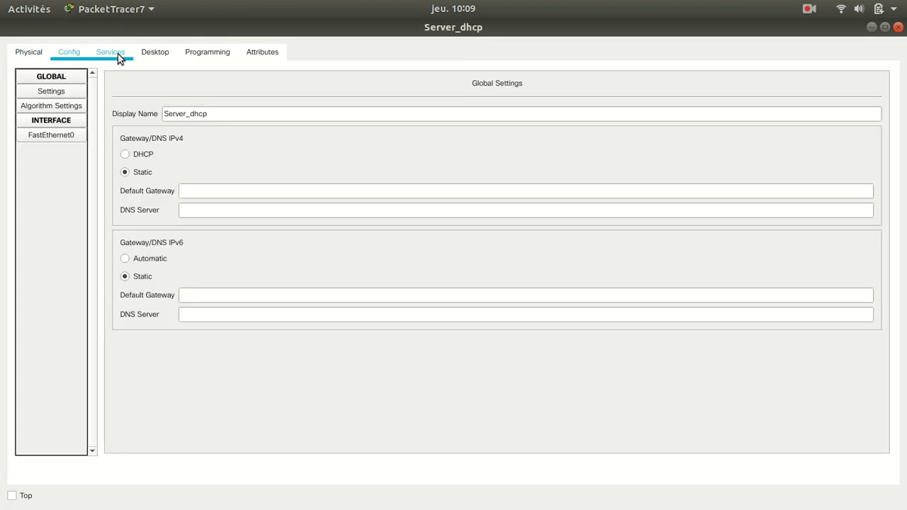
left_click(153, 51)
left_click(109, 122)
left_click(368, 135)
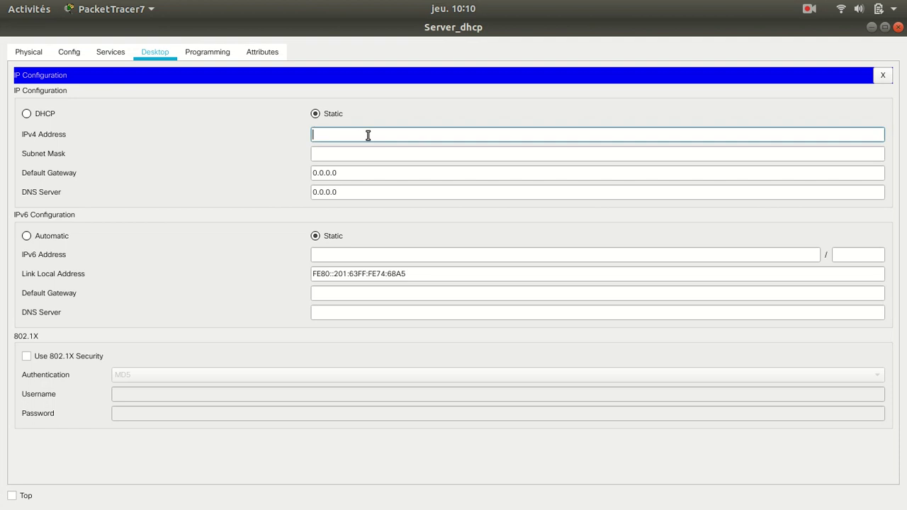
type("192.168.1.4")
left_click(362, 151)
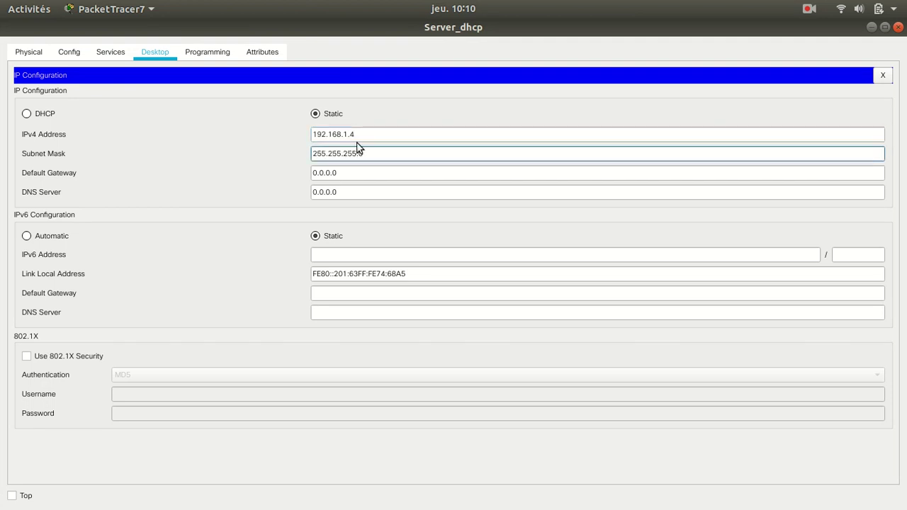
Set Server_dhcp's default gateway to 192.168.1.1 and its DNS server to 8.8.8.8, closing the IP configuration
left_click_drag(362, 137, 278, 132)
key("ctrl+c")
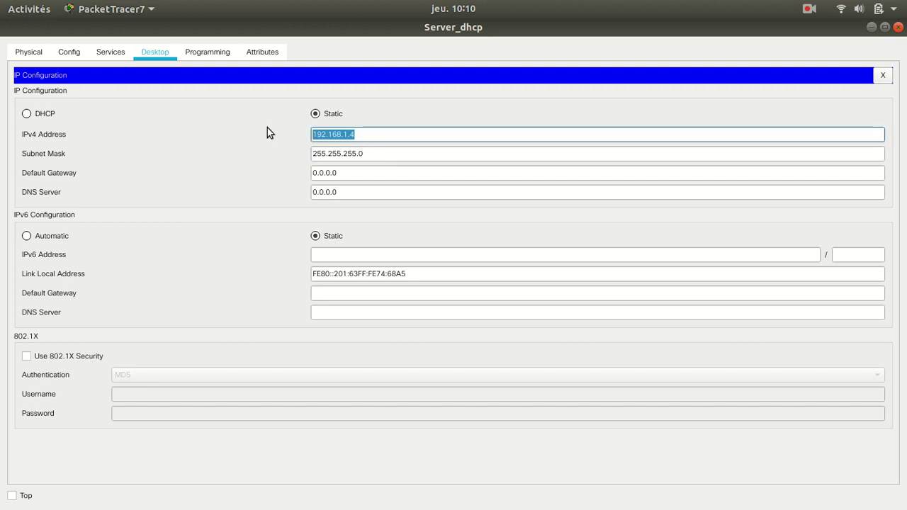
left_click_drag(349, 175, 275, 163)
key("ctrl+v")
key("BackSpace")
type("1")
left_click_drag(352, 199, 309, 194)
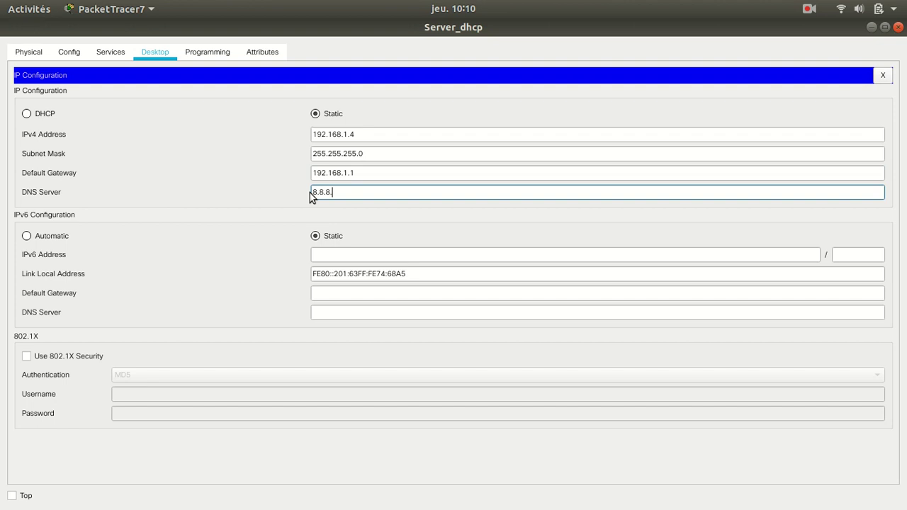
type("8.8.8.8")
left_click(883, 76)
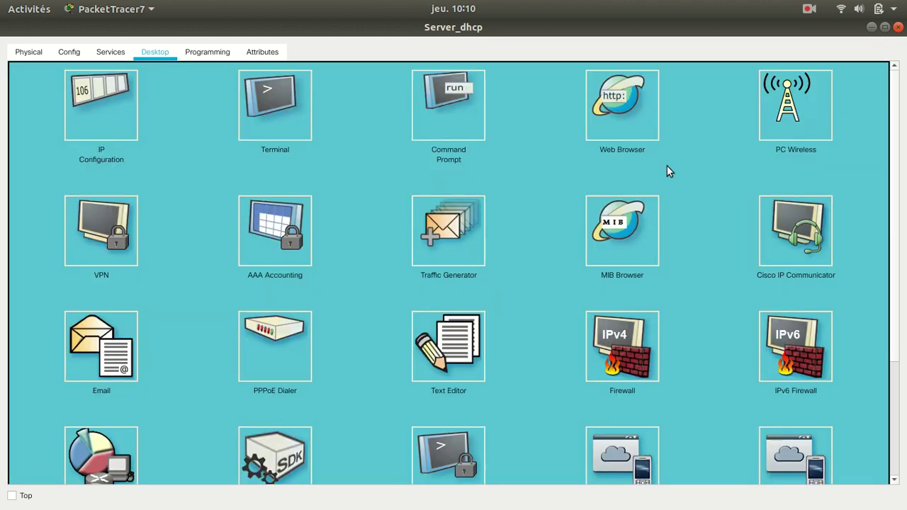
In Server_dhcp's DHCP service, set the serverPool default gateway to 192.168.1.1 and the DNS server to 8.8.8.8
left_click(111, 53)
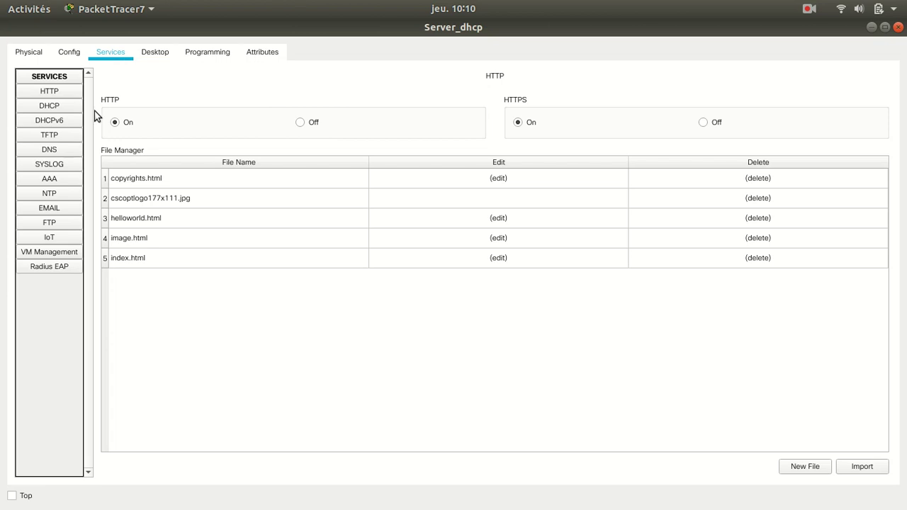
left_click(49, 114)
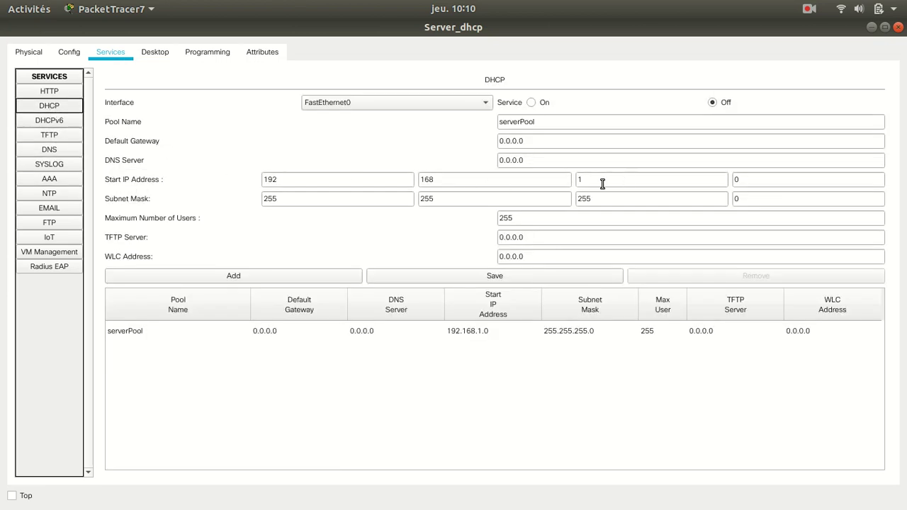
left_click(542, 124)
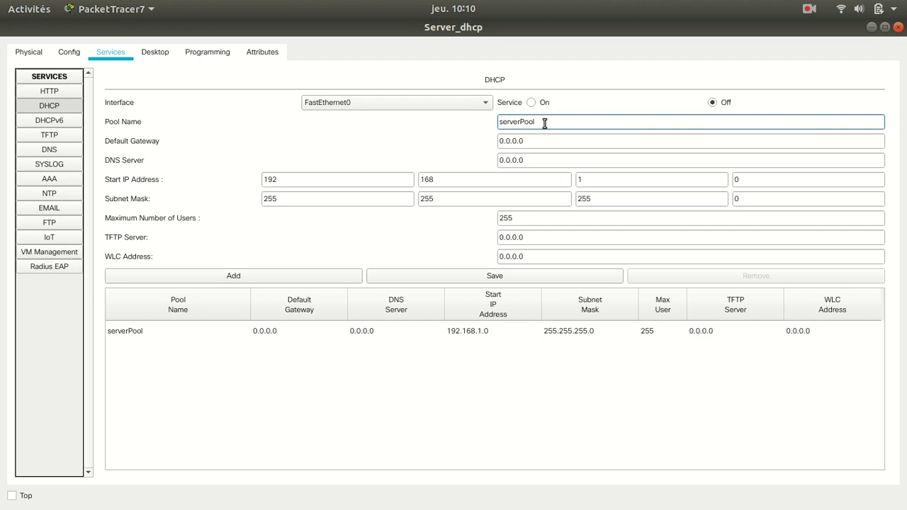
left_click_drag(533, 143, 478, 144)
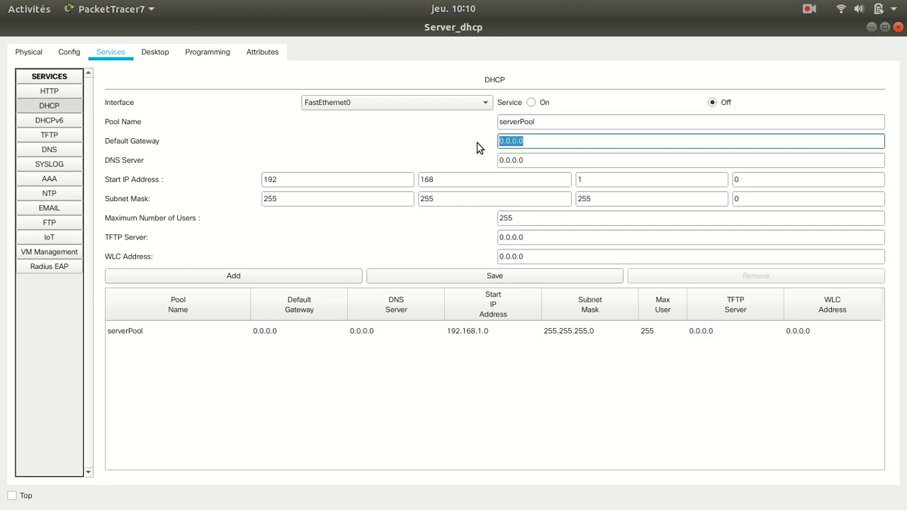
type("192.168.1.1")
left_click_drag(539, 163, 482, 151)
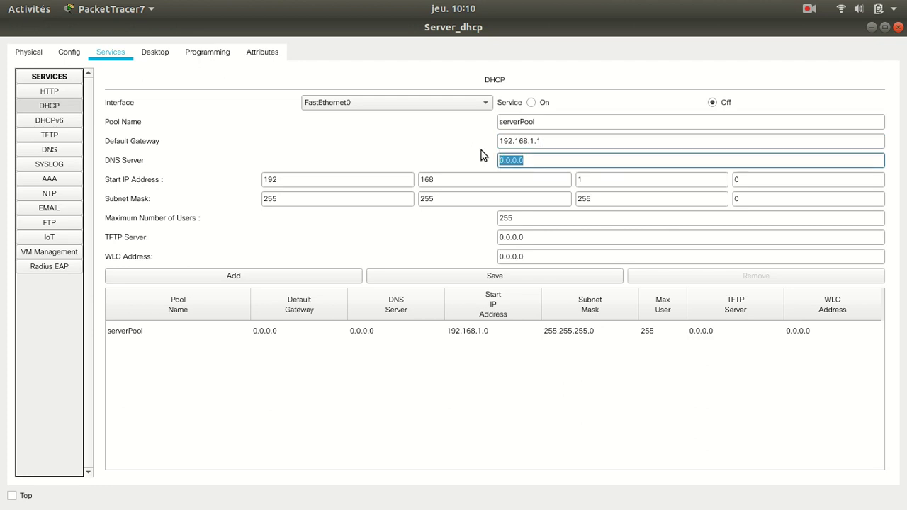
type("8.8.8.8")
Turn on the DHCP service and save serverPool with the start IP address 192.168.1.10
left_click(531, 103)
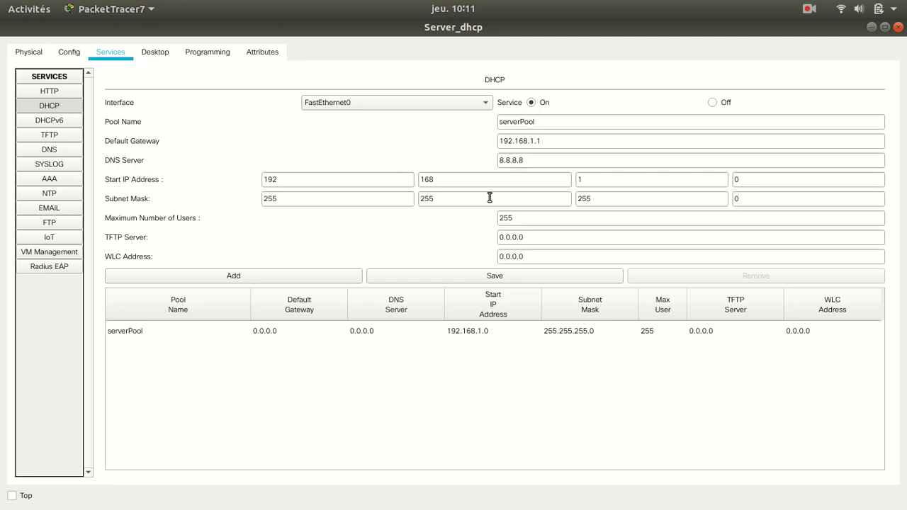
double_click(737, 180)
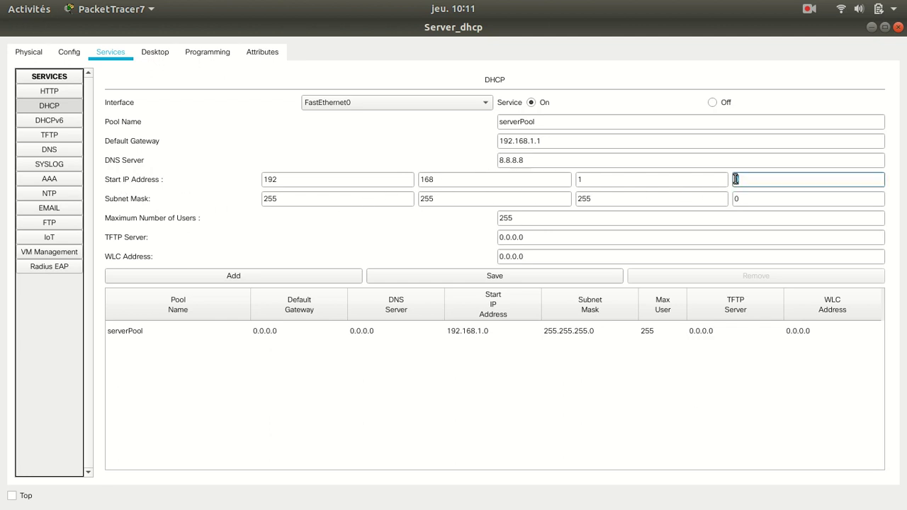
type("10")
left_click(306, 281)
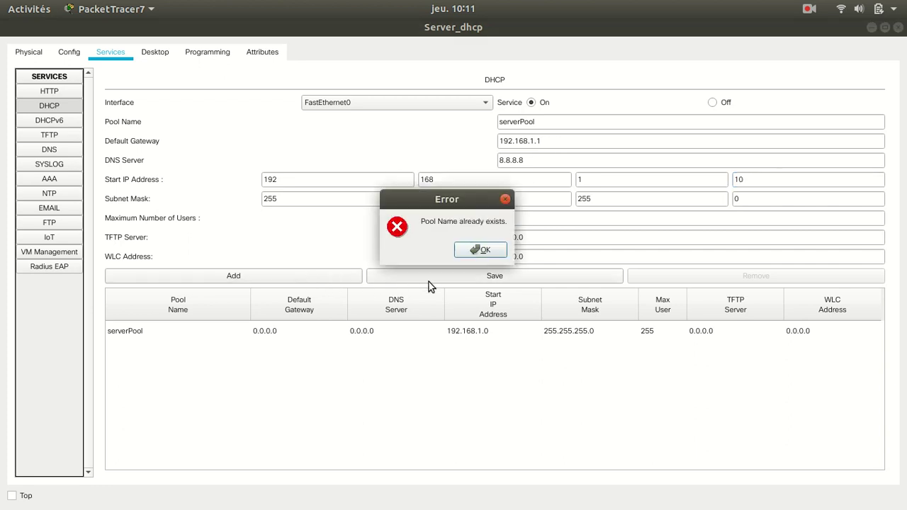
left_click(481, 246)
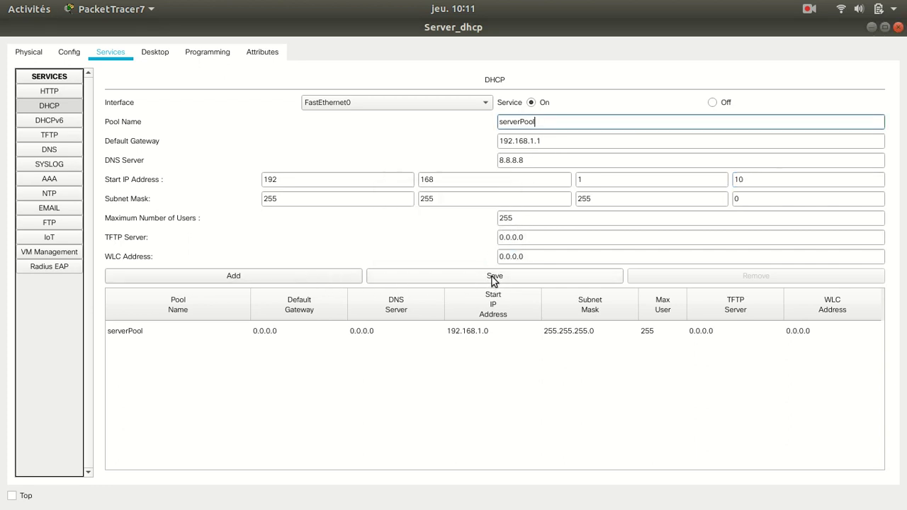
left_click(493, 277)
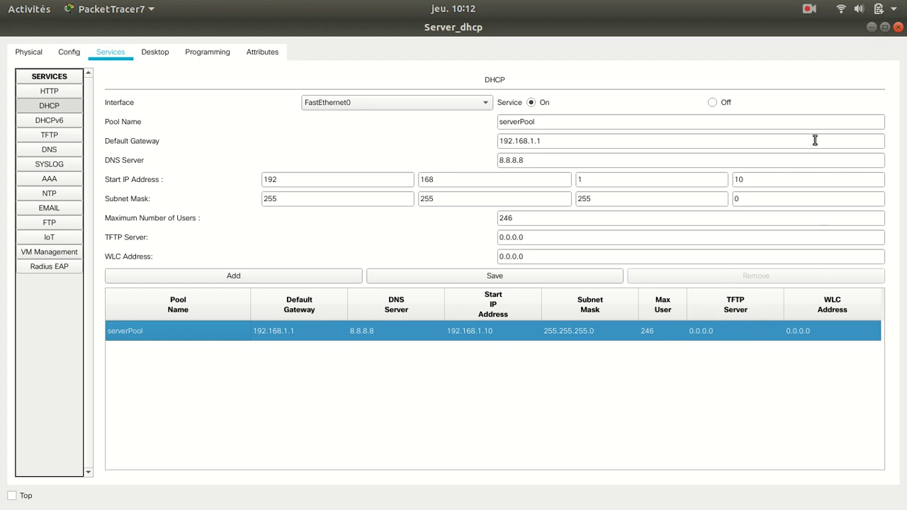
left_click(808, 8)
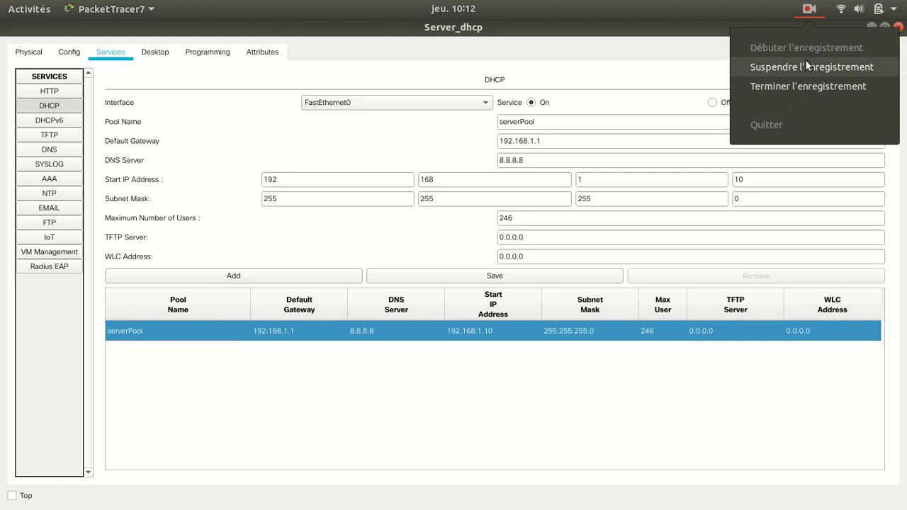
left_click(805, 61)
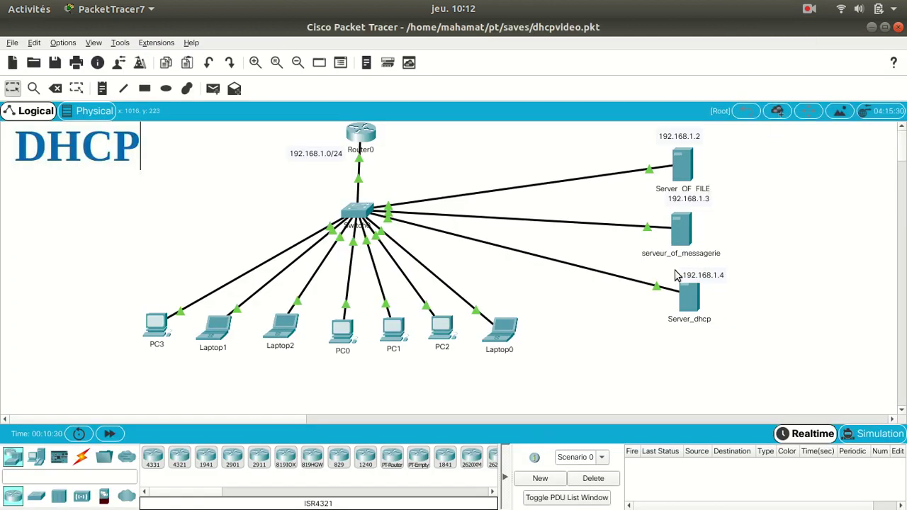
Reopen Server_dhcp's DHCP service settings to review the saved serverPool entry, and close the device window
left_click(698, 307)
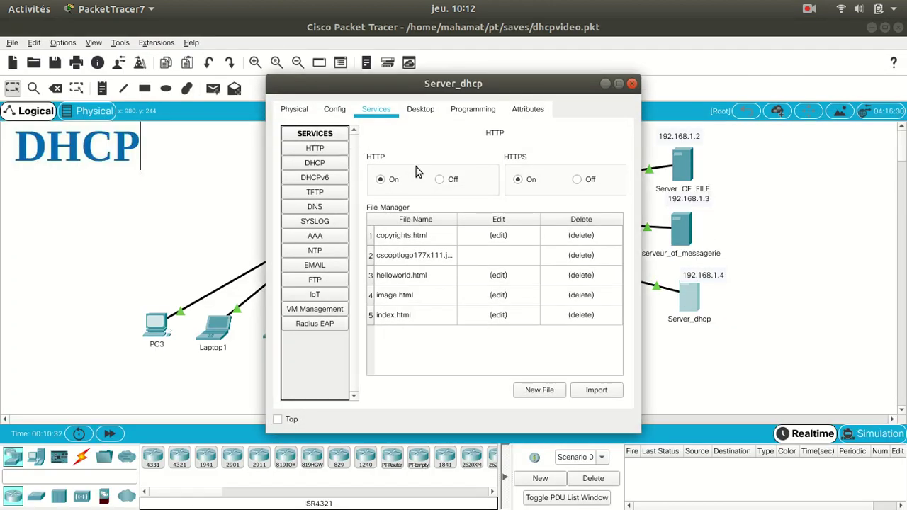
left_click(617, 84)
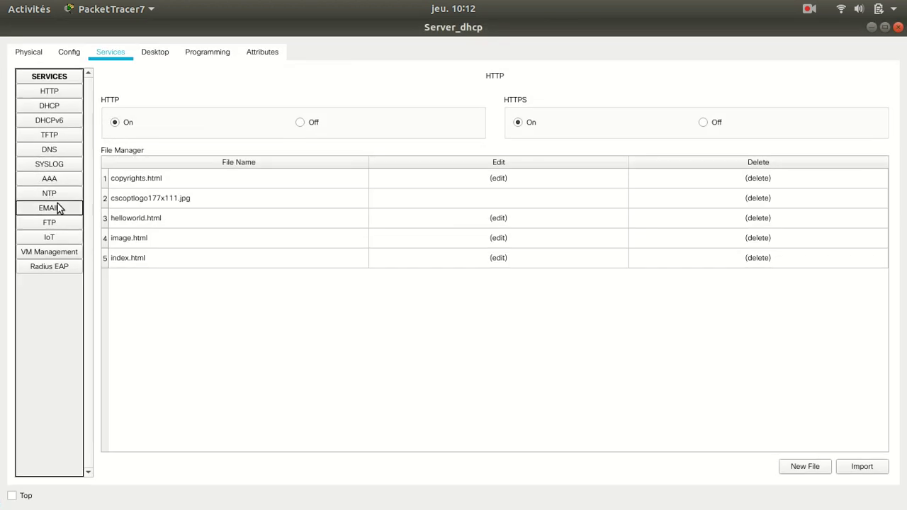
left_click(60, 107)
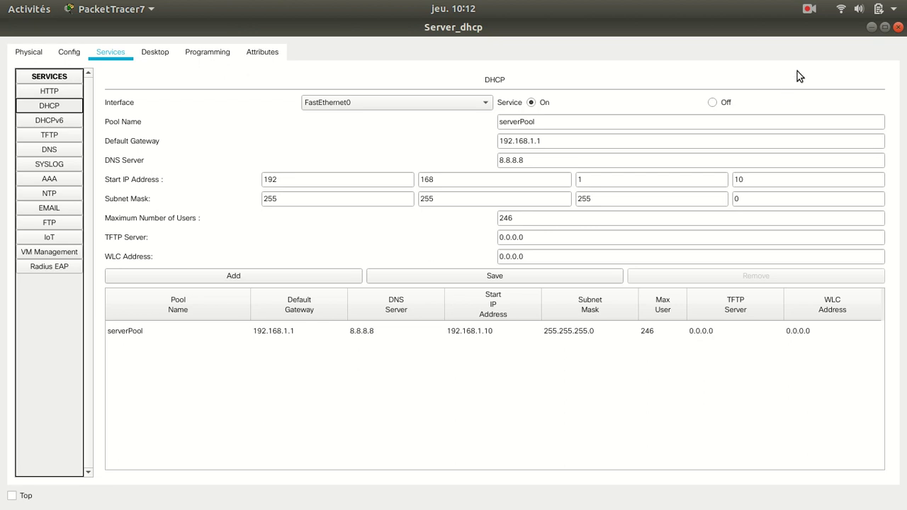
left_click(898, 27)
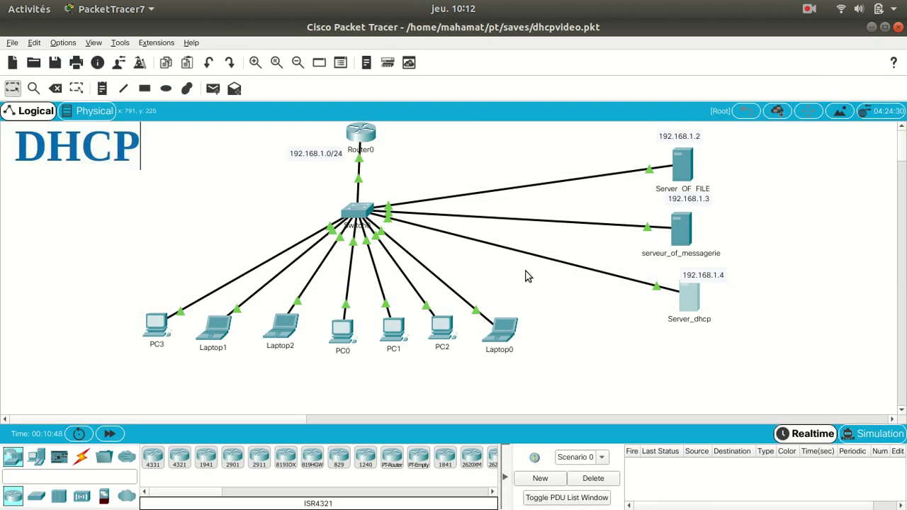
Switch Laptop1's IPv4 configuration on FastEthernet0 from static to DHCP and close its window
left_click(209, 343)
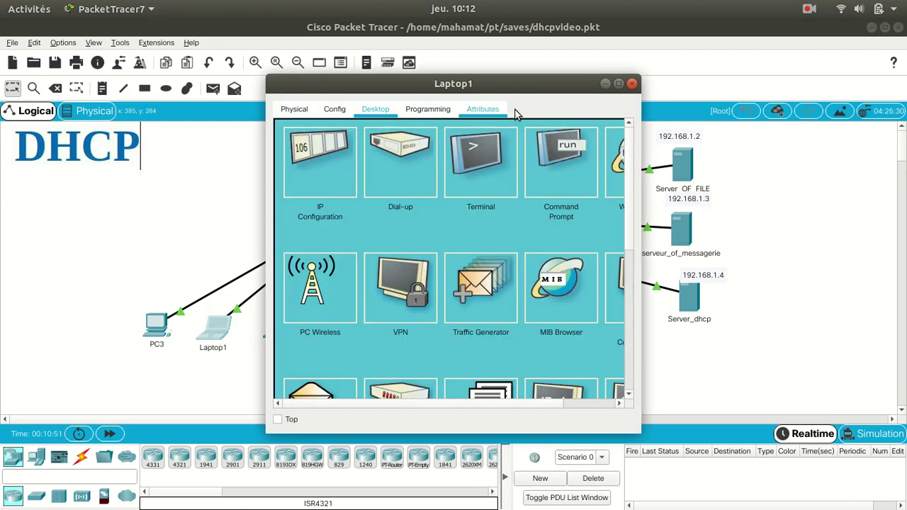
left_click(618, 84)
left_click(106, 115)
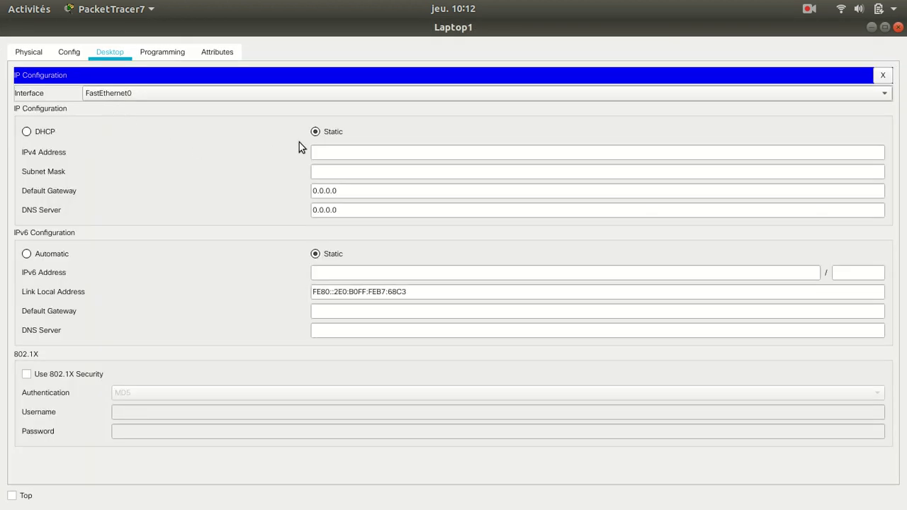
left_click(27, 132)
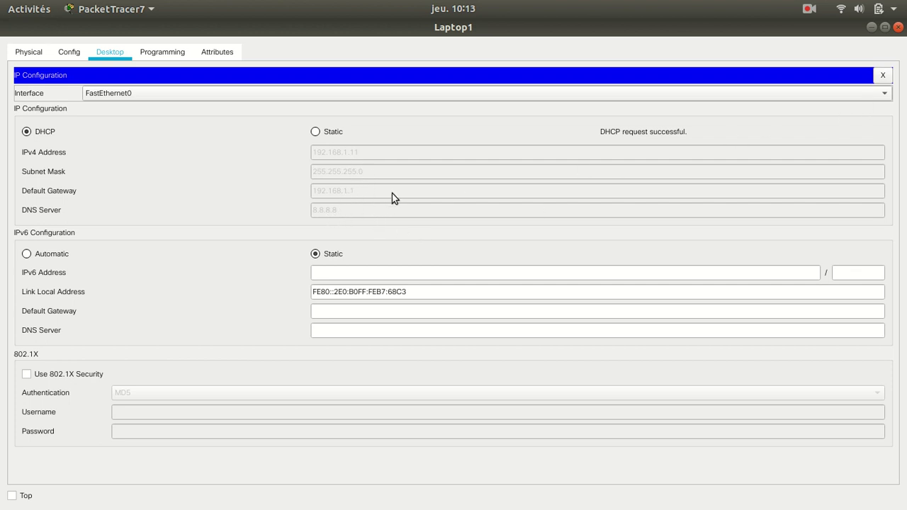
left_click(882, 76)
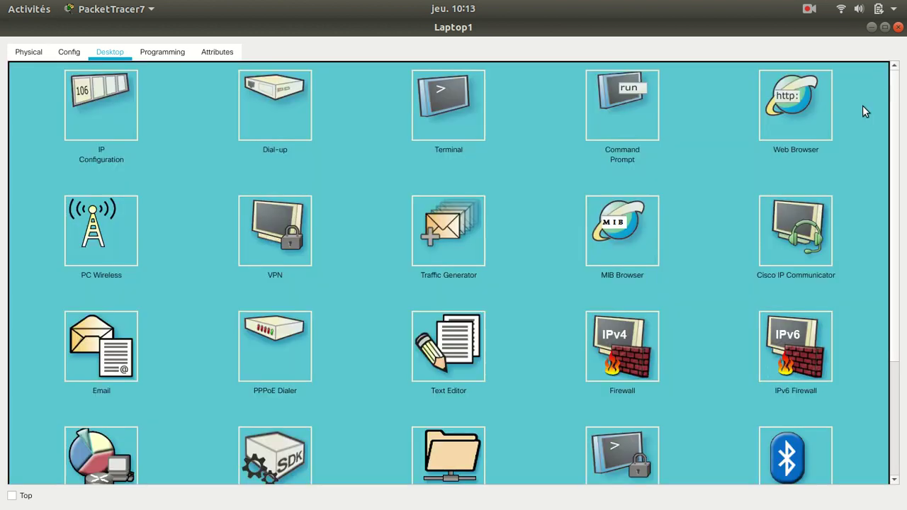
left_click(897, 27)
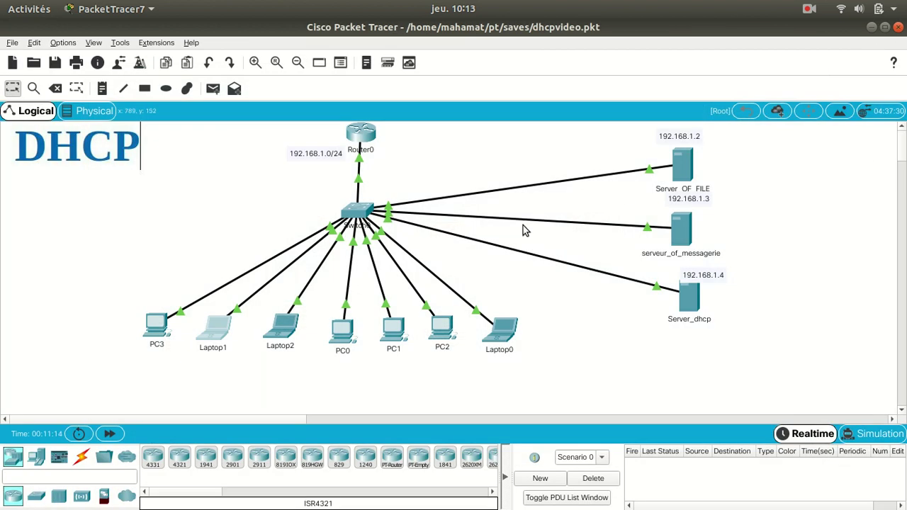
Switch Laptop2's IPv4 configuration on FastEthernet0 from static to DHCP
left_click(288, 332)
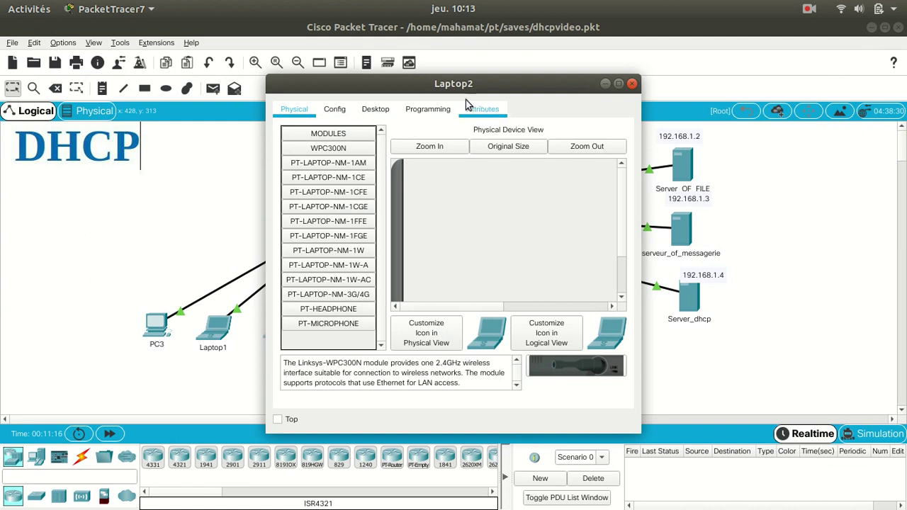
left_click(619, 83)
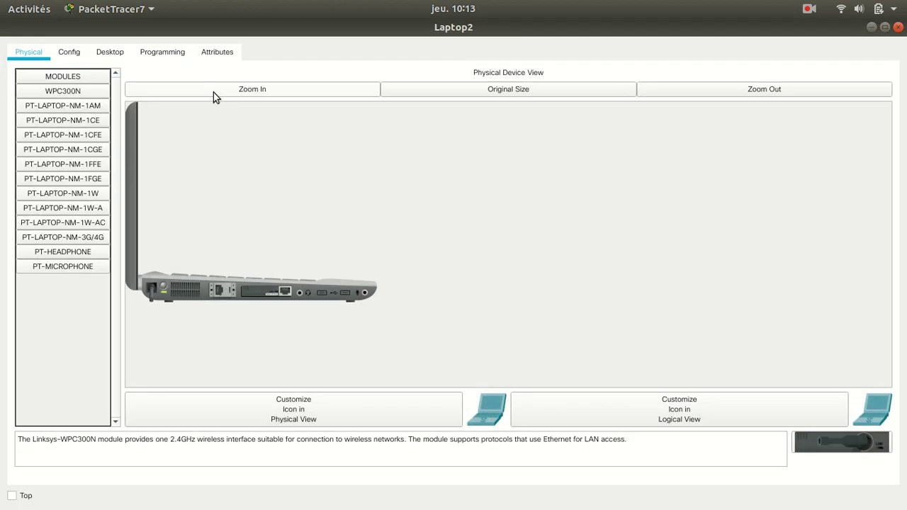
left_click(110, 52)
left_click(94, 112)
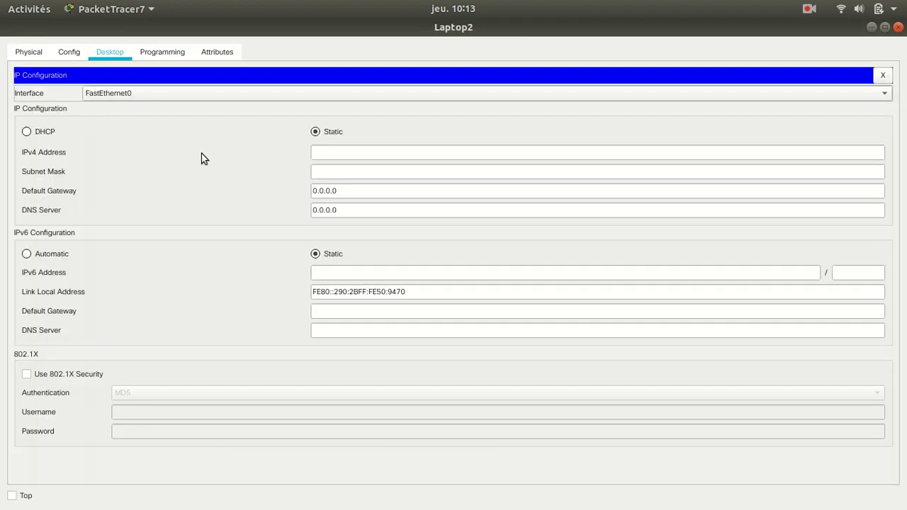
left_click(22, 132)
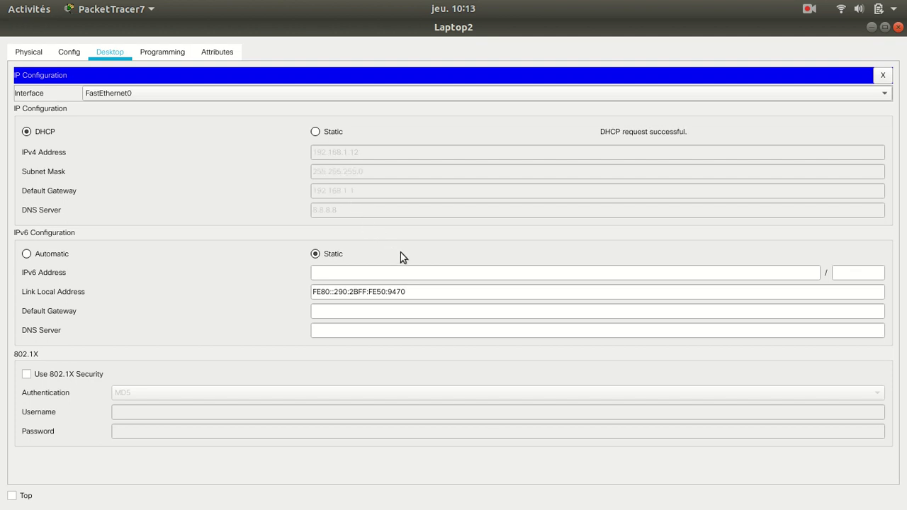
Close Laptop2's window, and switch PC0's IPv4 configuration on FastEthernet0 from static to DHCP
left_click(881, 76)
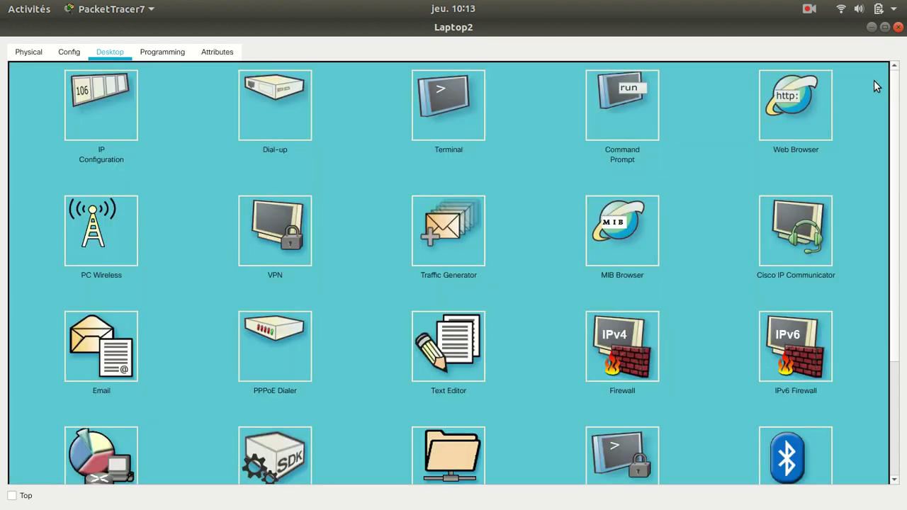
left_click(898, 27)
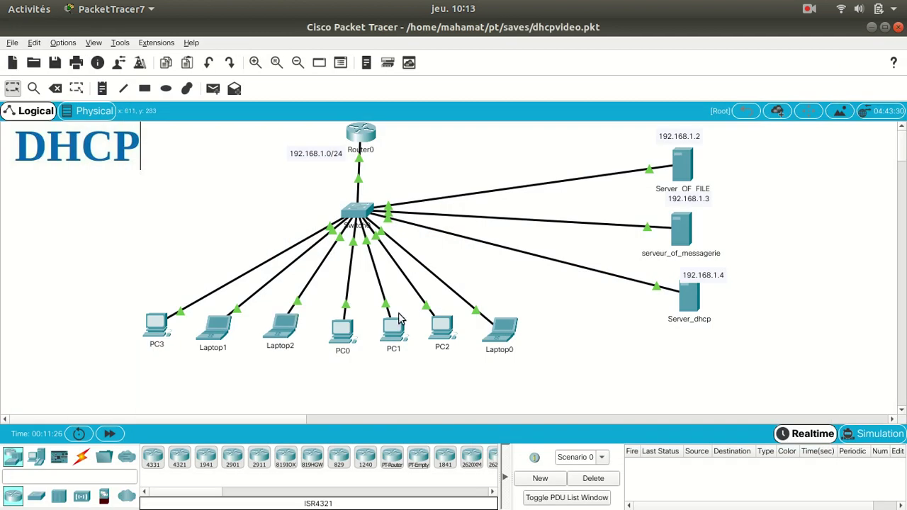
left_click(343, 327)
left_click(375, 109)
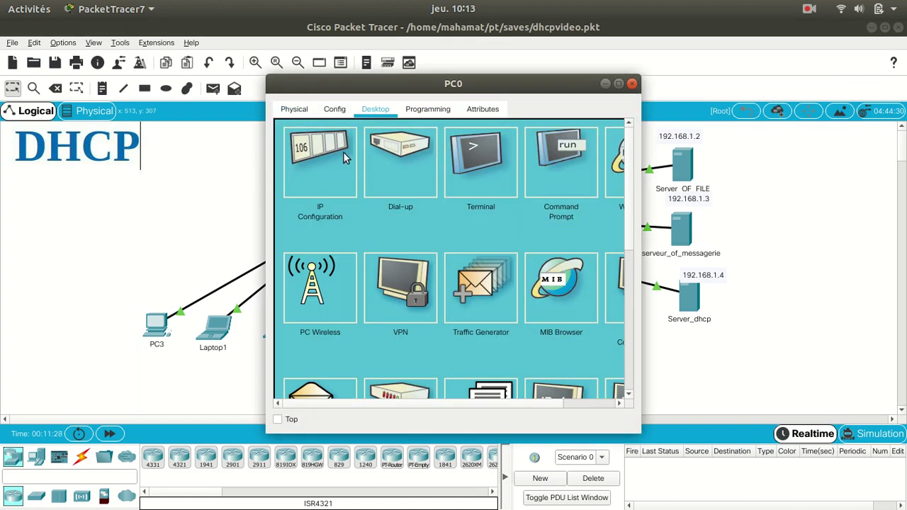
left_click(322, 152)
left_click(291, 191)
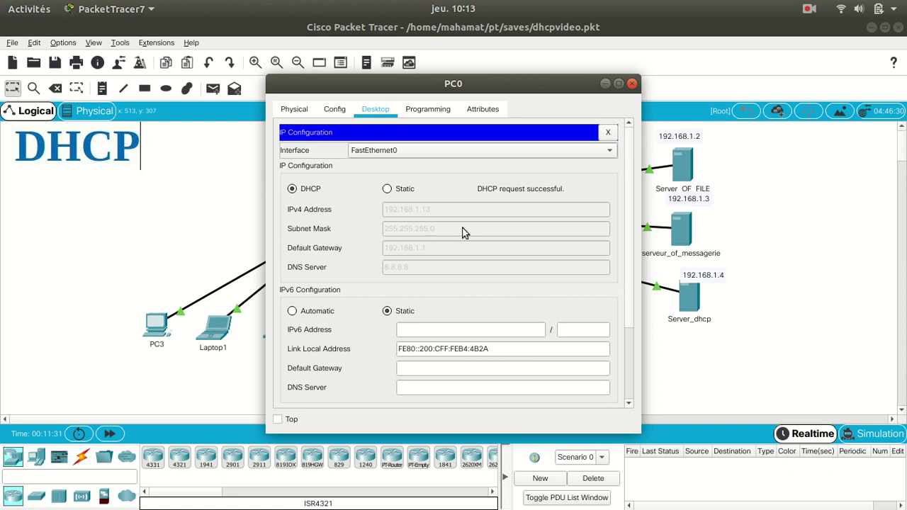
left_click(633, 83)
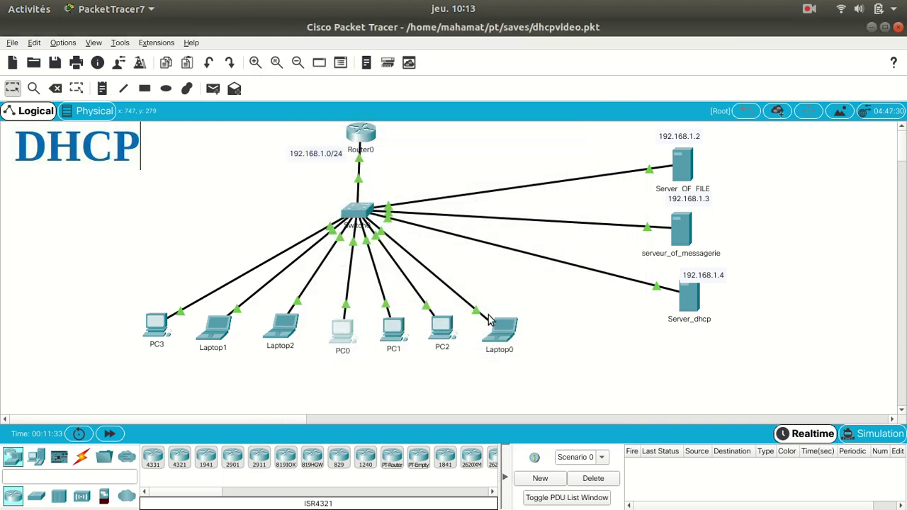
Switch PC1's IPv4 configuration on FastEthernet0 from static to DHCP and close its window
left_click(389, 327)
left_click(375, 110)
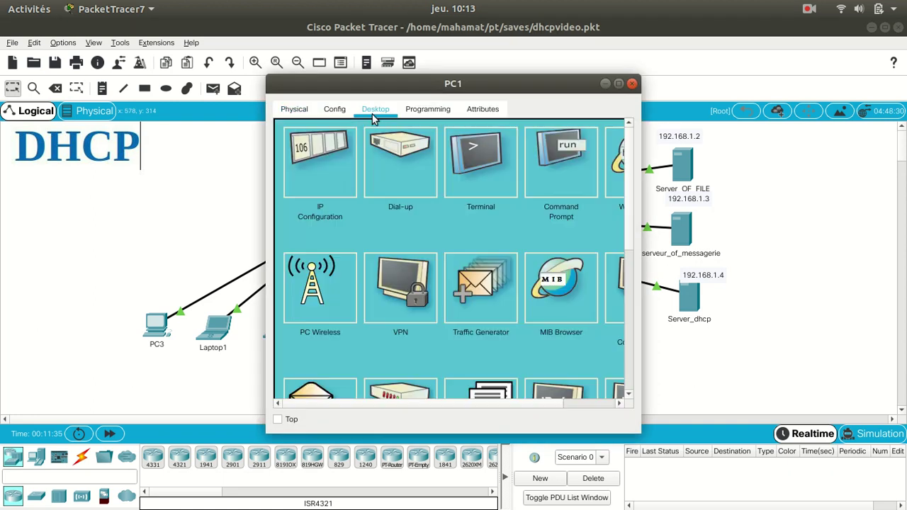
left_click(324, 160)
left_click(292, 189)
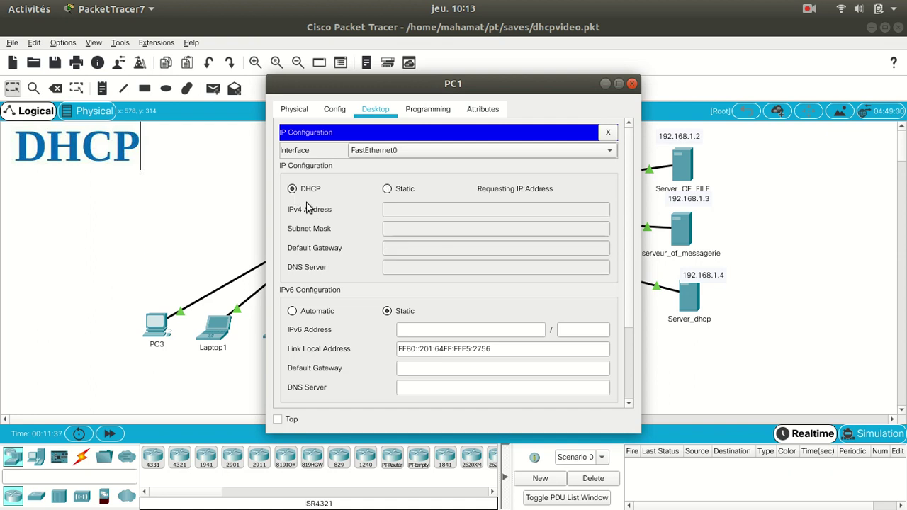
left_click(632, 83)
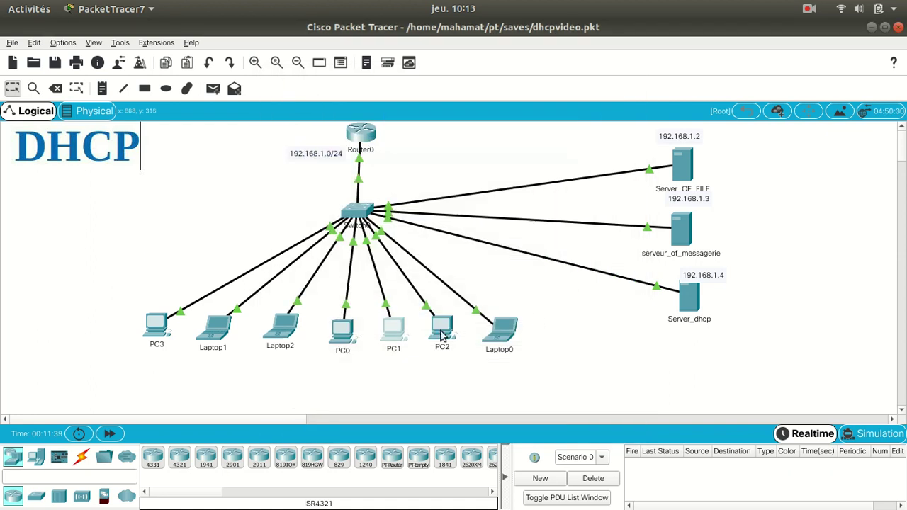
Switch PC2's IPv4 configuration on FastEthernet0 from static to DHCP and close its window
left_click(441, 326)
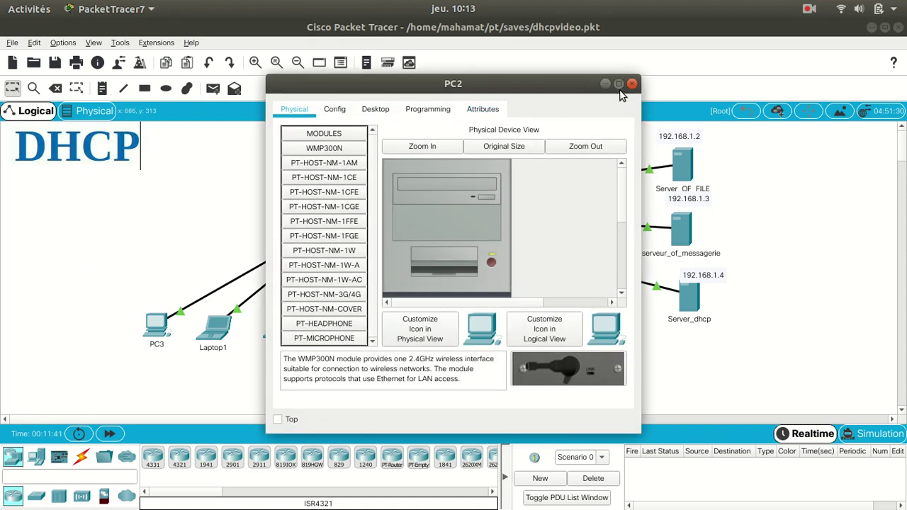
left_click(618, 83)
left_click(109, 53)
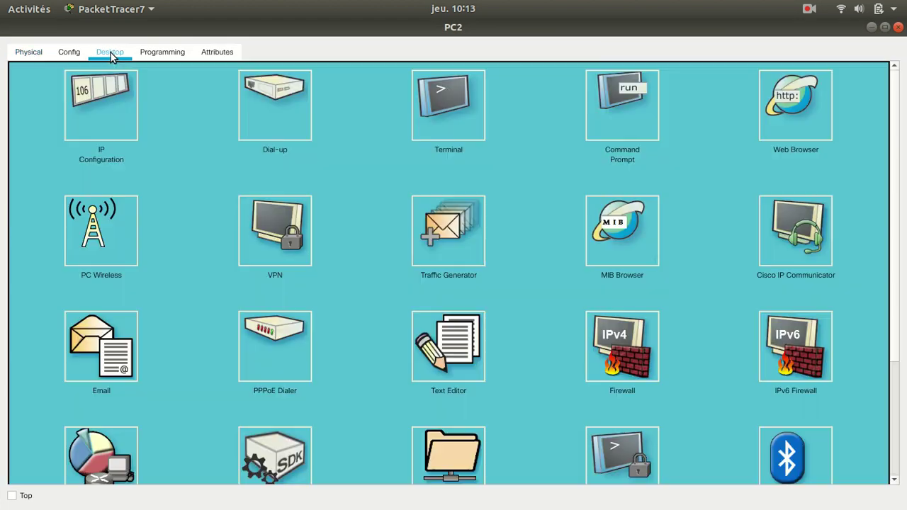
left_click(79, 108)
left_click(26, 132)
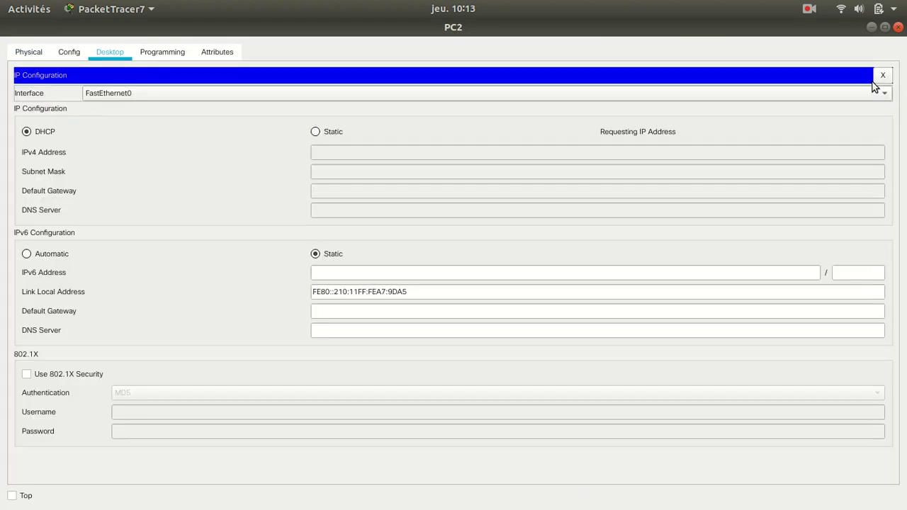
left_click(899, 28)
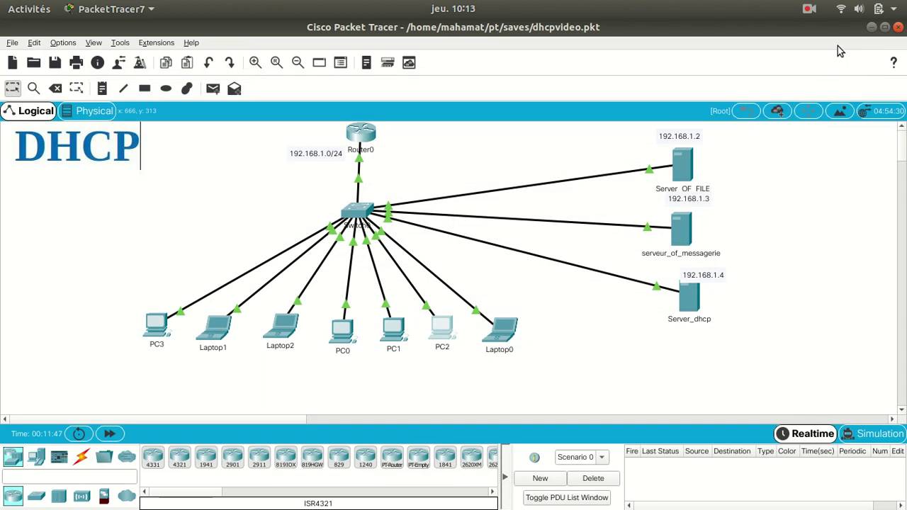
left_click(809, 9)
left_click(803, 69)
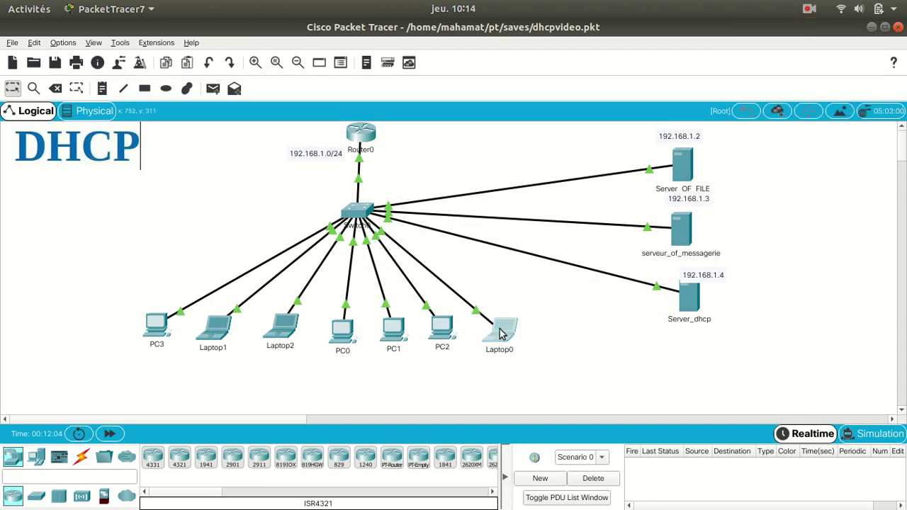
Switch Laptop0's IPv4 configuration on FastEthernet0 from static to DHCP and close its window
left_click(499, 334)
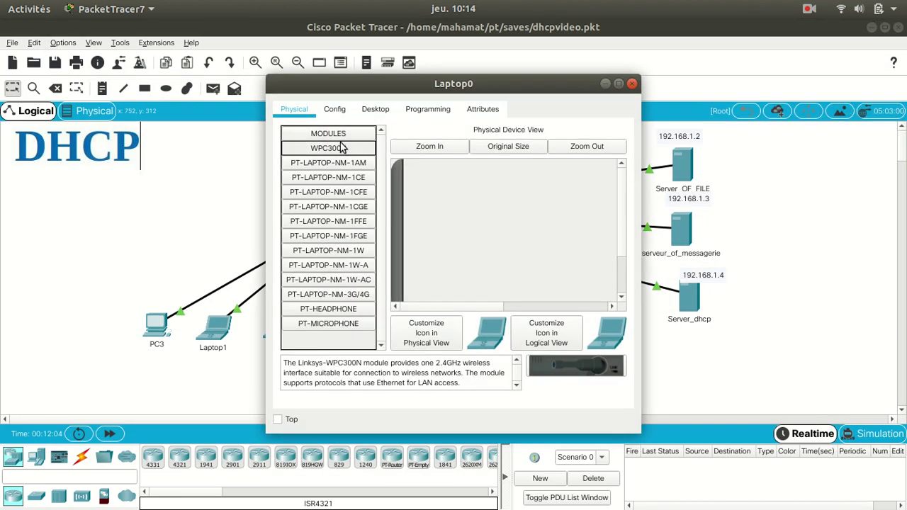
left_click(375, 109)
left_click(312, 164)
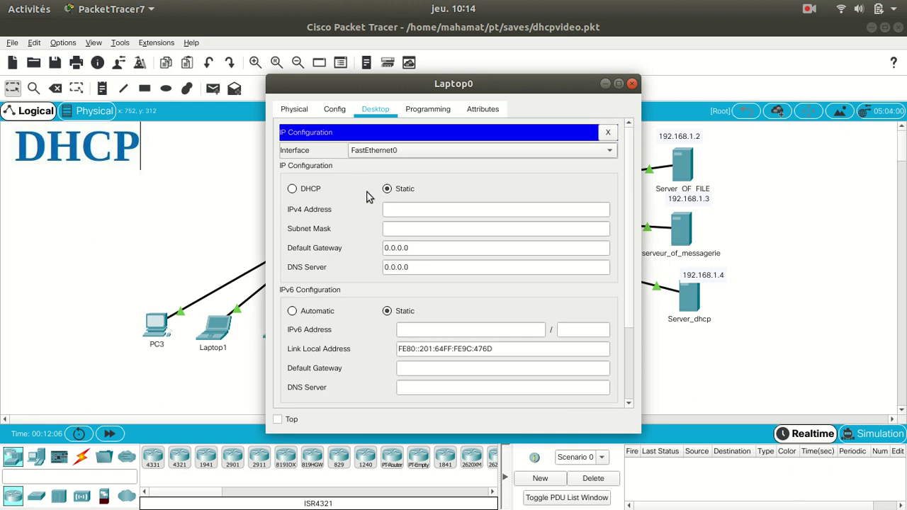
left_click(292, 189)
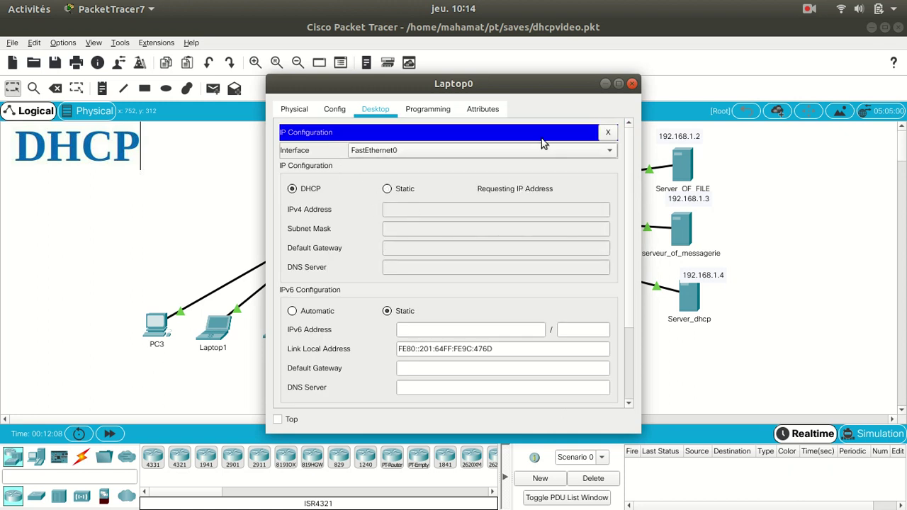
left_click(632, 83)
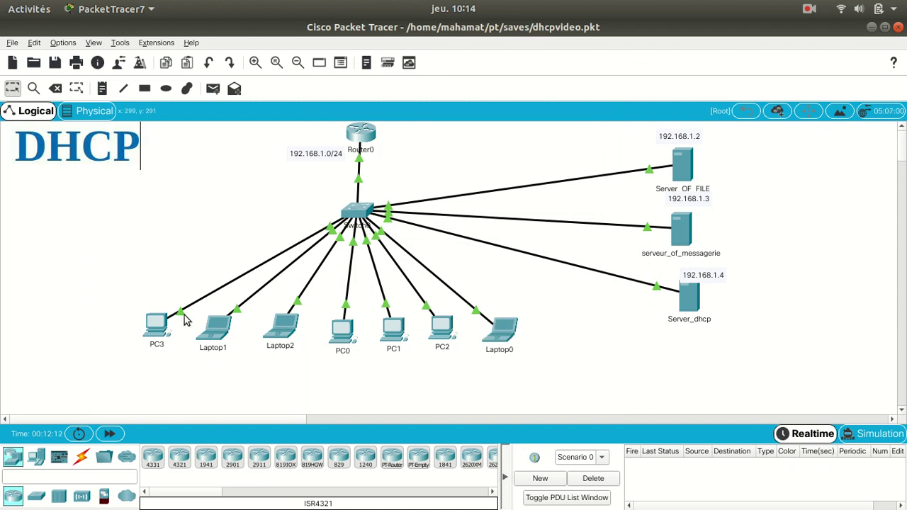
Review the DHCP-assigned IP configurations of PC3, Laptop1 and Laptop2, closing each device window
left_click(153, 325)
left_click(338, 177)
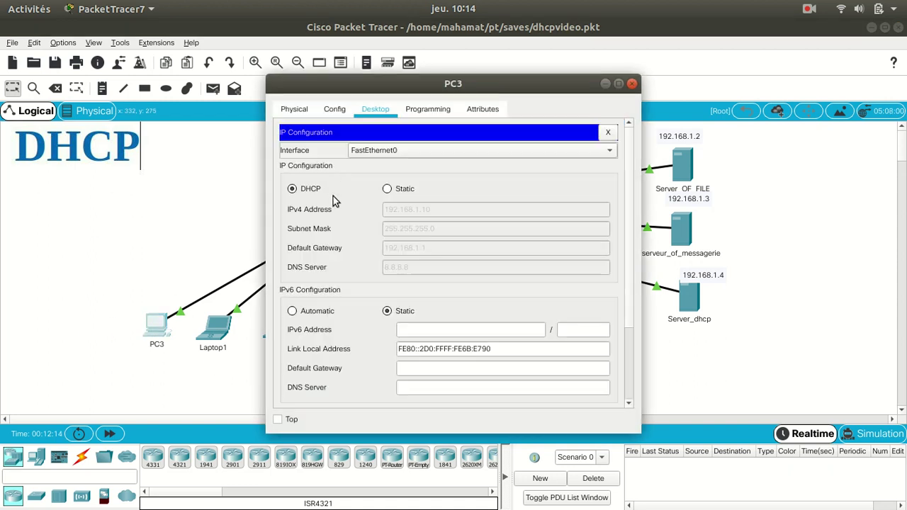
left_click(633, 84)
left_click(214, 328)
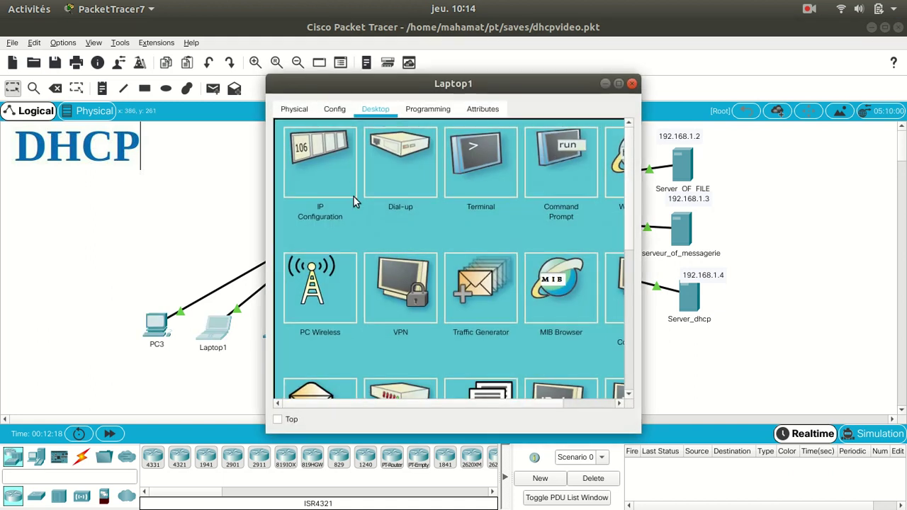
left_click(321, 167)
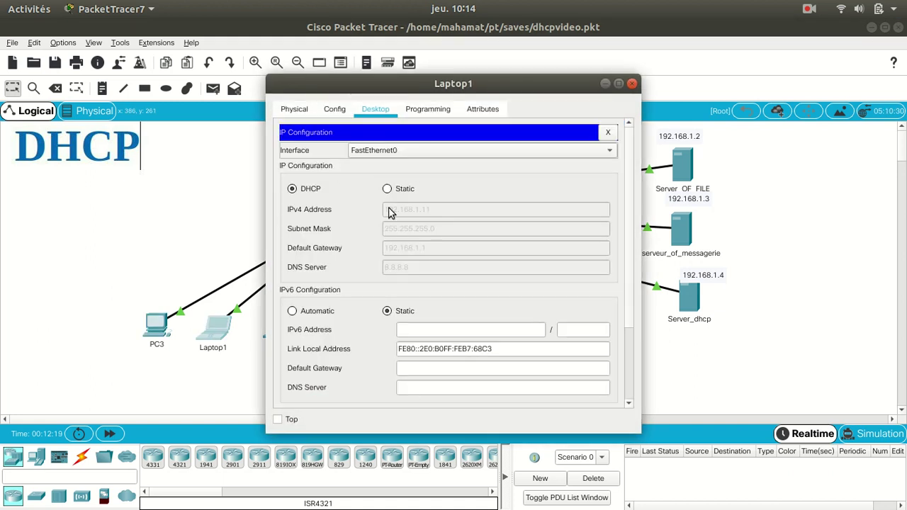
left_click(632, 84)
left_click(278, 323)
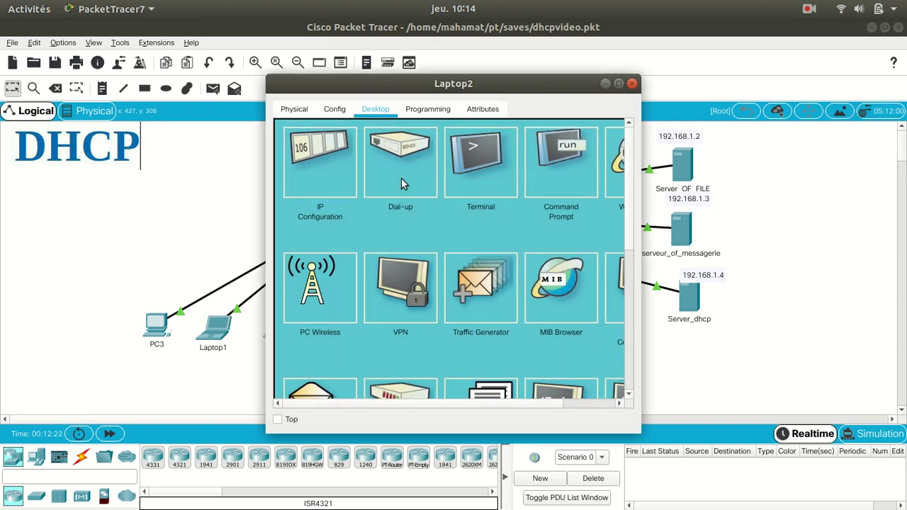
left_click(333, 163)
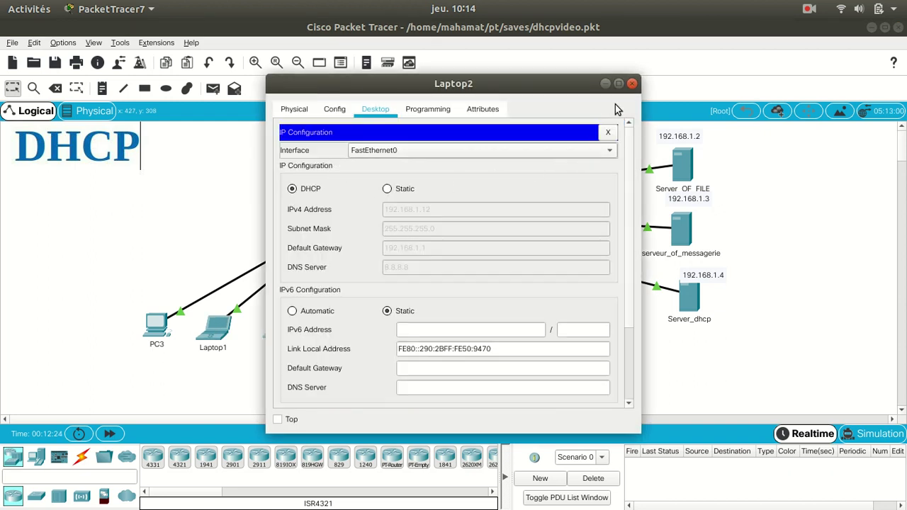
left_click(633, 85)
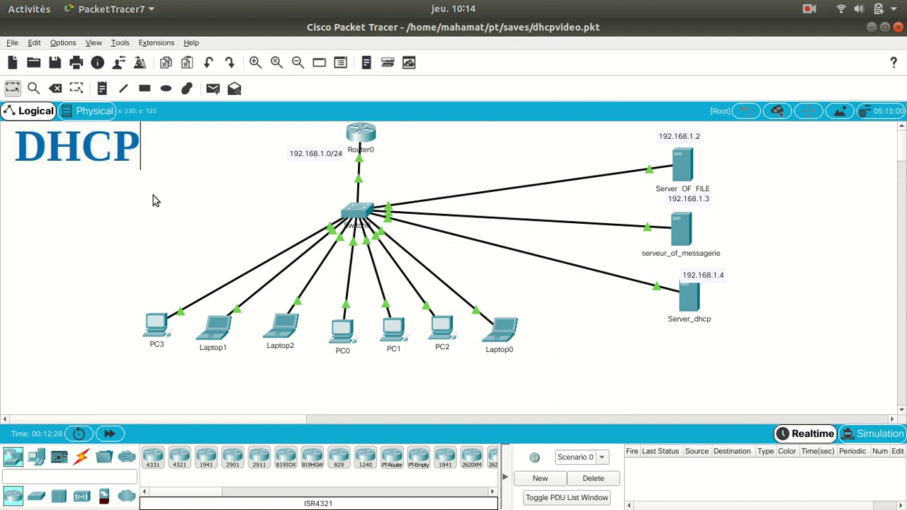
Send a simple PDU from PC3 to Laptop1 to test connectivity between the two clients
left_click(214, 90)
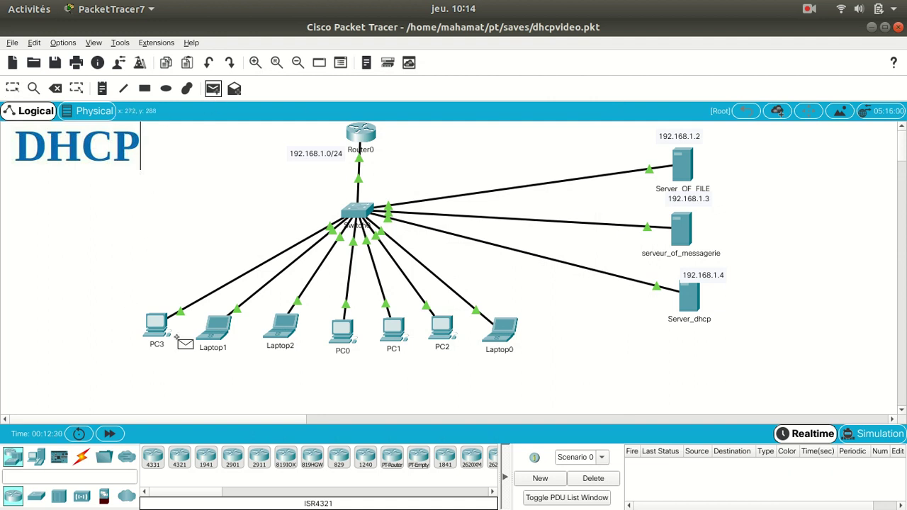
left_click(156, 324)
left_click(216, 327)
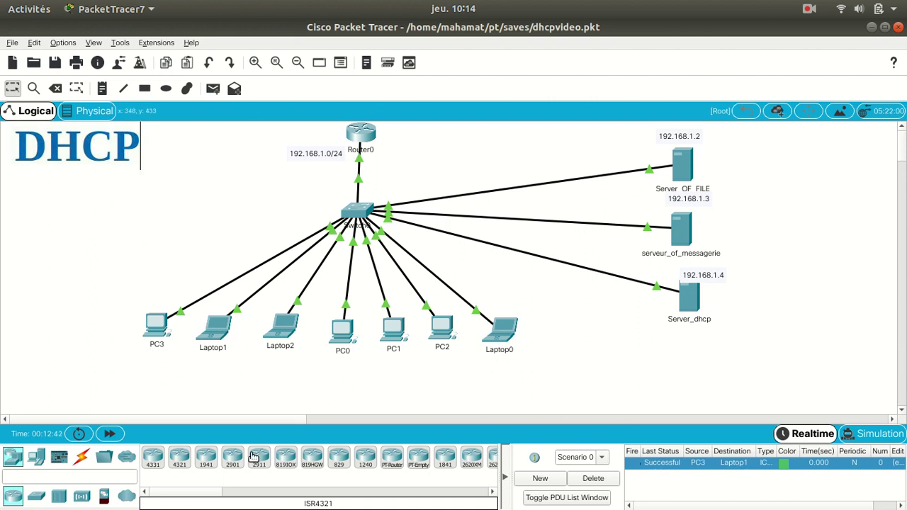
Send a simple PDU from PC3 to Router0 to test connectivity with the gateway
left_click(213, 88)
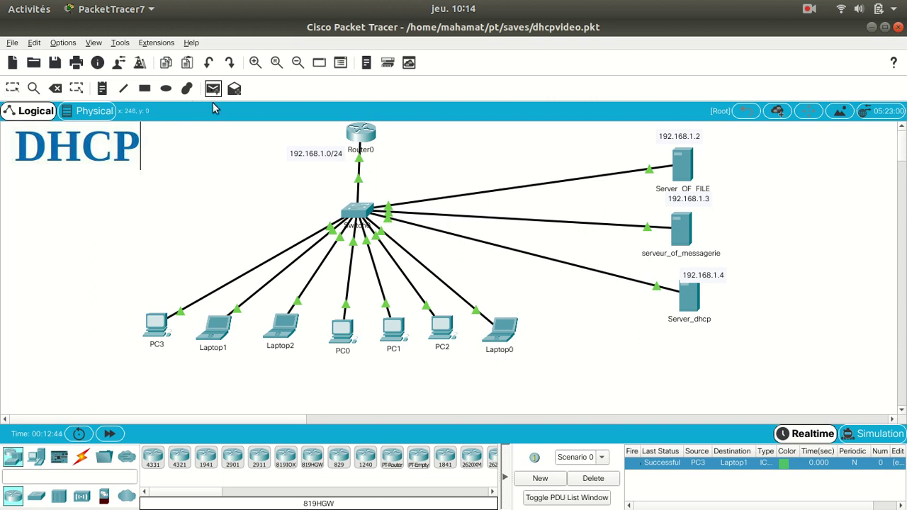
left_click(157, 326)
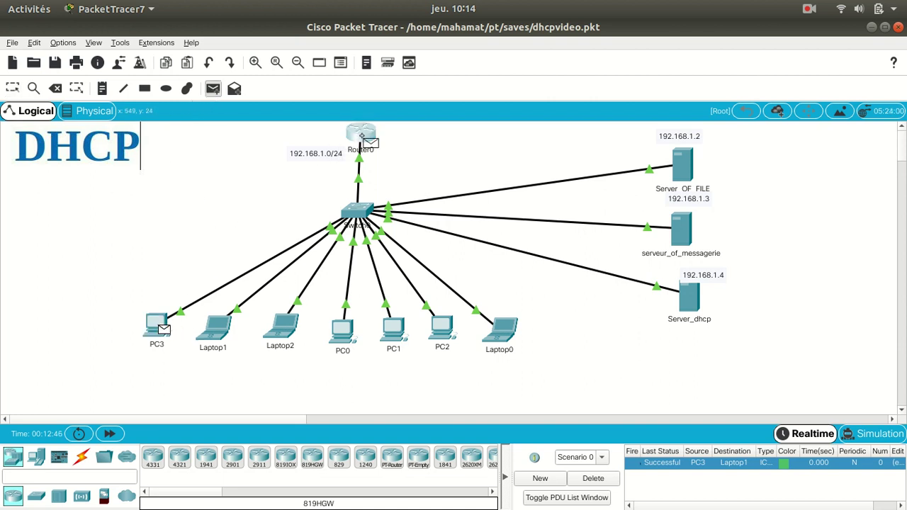
left_click(361, 136)
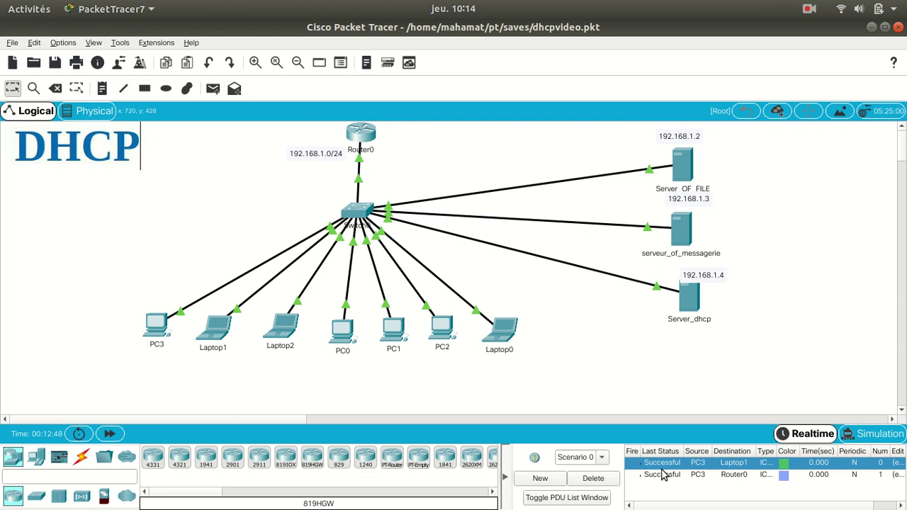